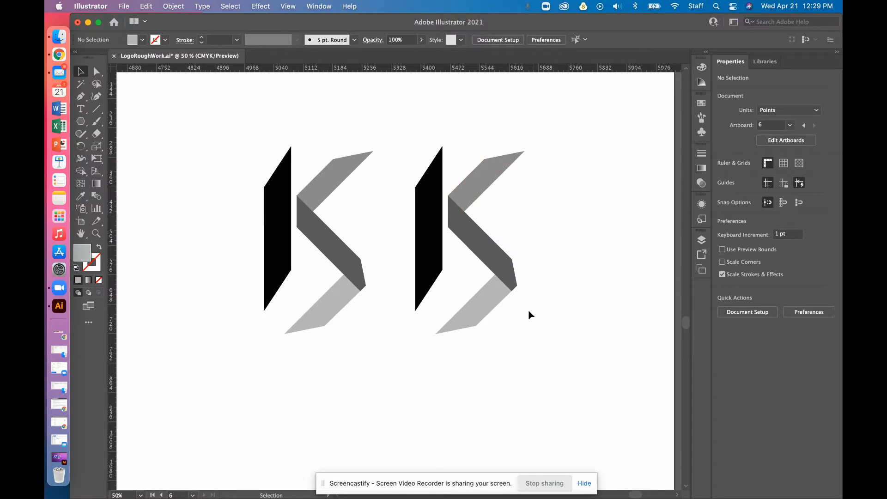
# Try outlining the duplicated logo on the right of the artboard with a teal #00DBB1 stroke, 8 pt thick.
pyautogui.doubleClick(98, 272)
pyautogui.write('00DBB1')
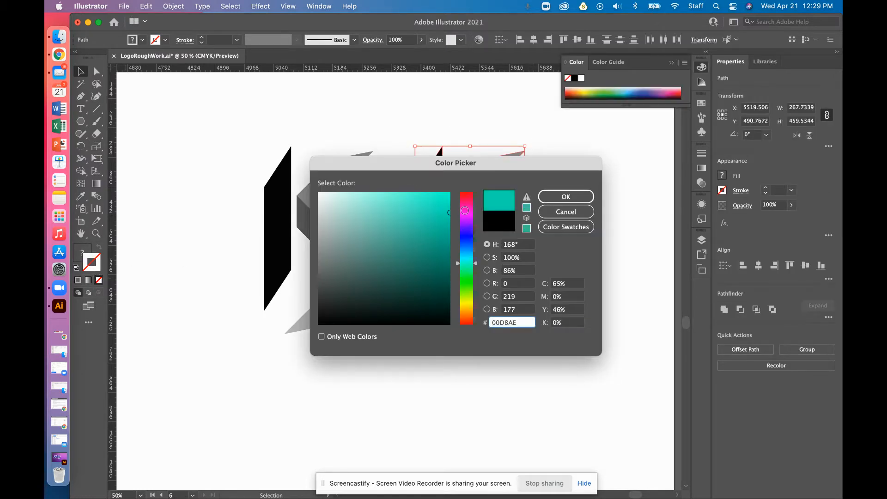
pyautogui.click(572, 198)
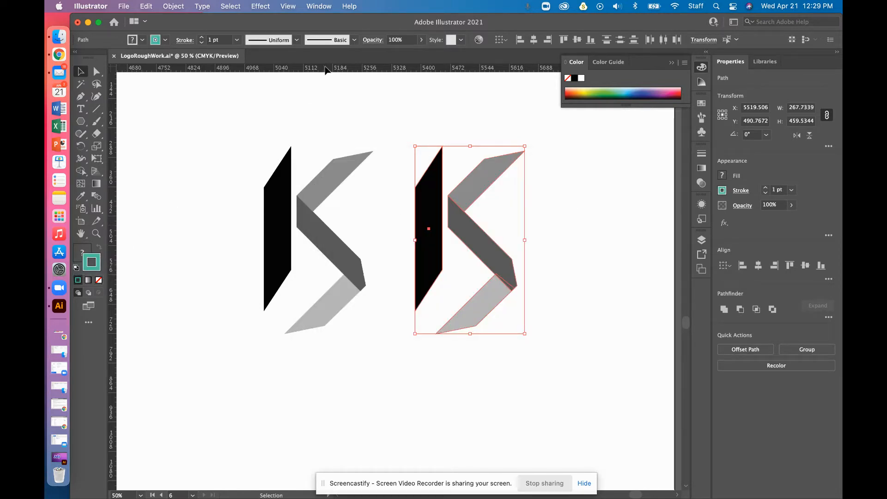
pyautogui.click(203, 38)
pyautogui.click(202, 38)
pyautogui.click(202, 38)
pyautogui.click(202, 38)
pyautogui.click(203, 38)
pyautogui.click(202, 38)
pyautogui.click(203, 38)
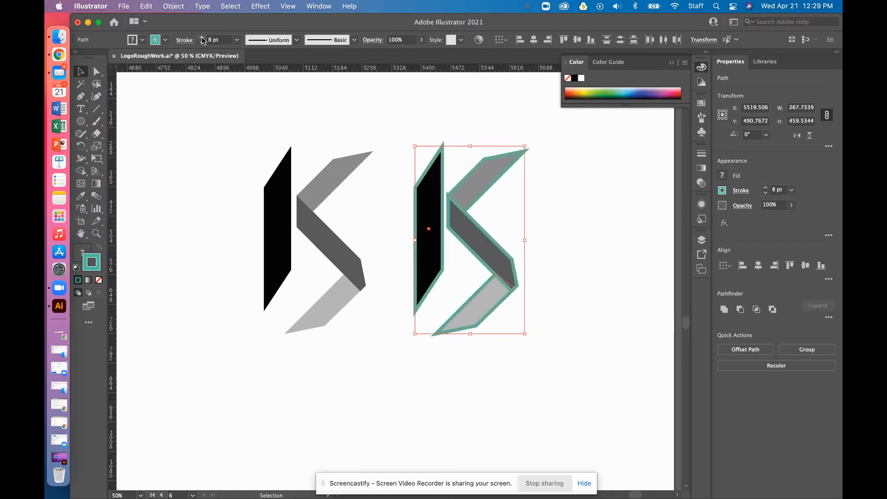
pyautogui.click(398, 134)
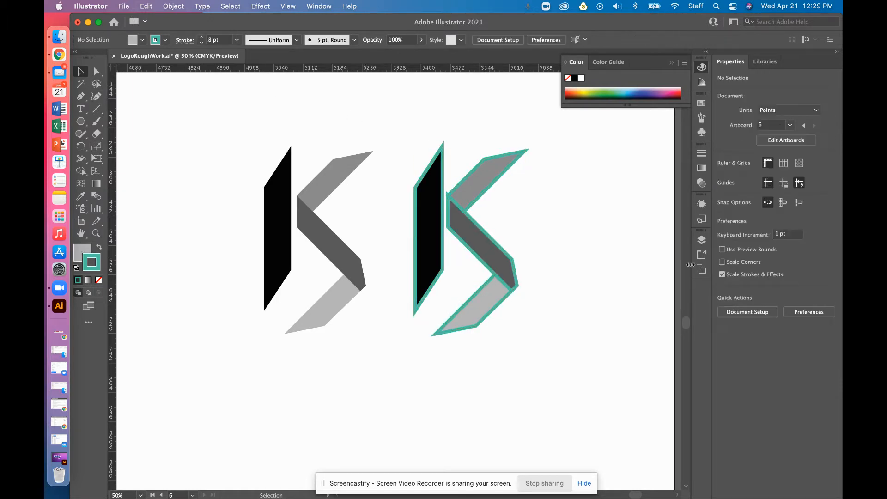
# Examine the outline's corners and overlapping joins up close along the stroked letter shapes.
pyautogui.scroll(5, 508, 200)
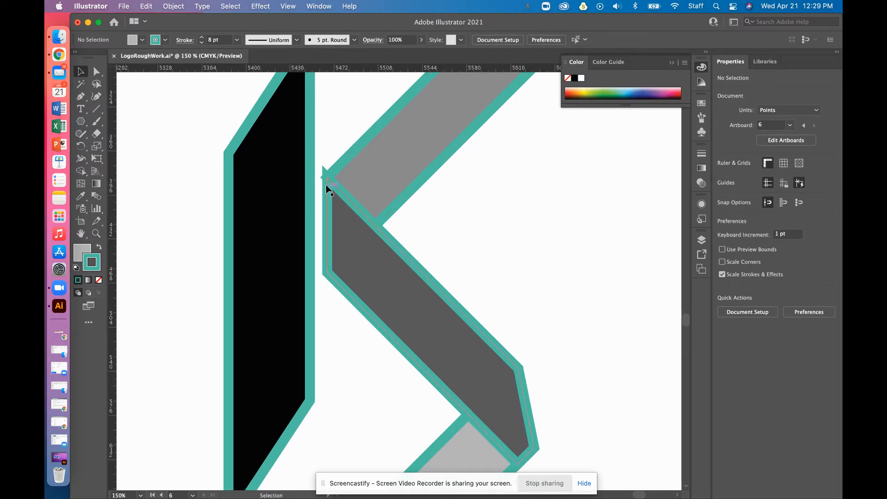
pyautogui.moveTo(440, 361); pyautogui.dragTo(444, 384)
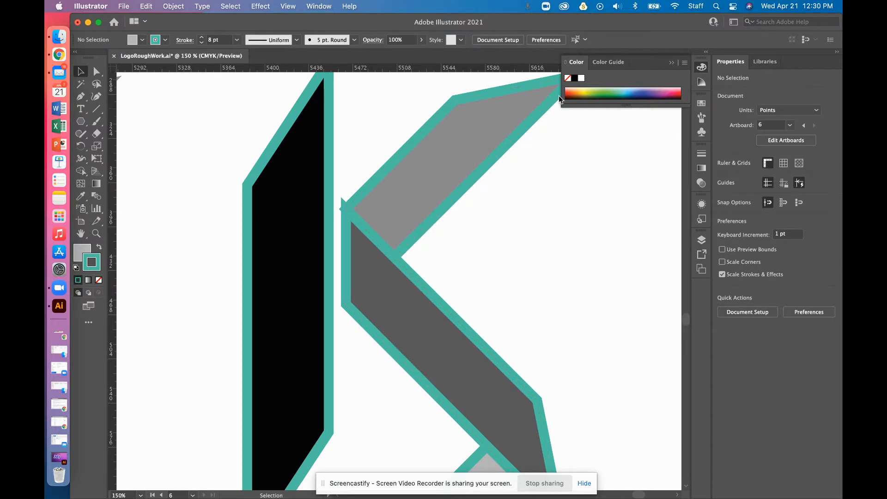
pyautogui.moveTo(559, 468); pyautogui.dragTo(590, 228)
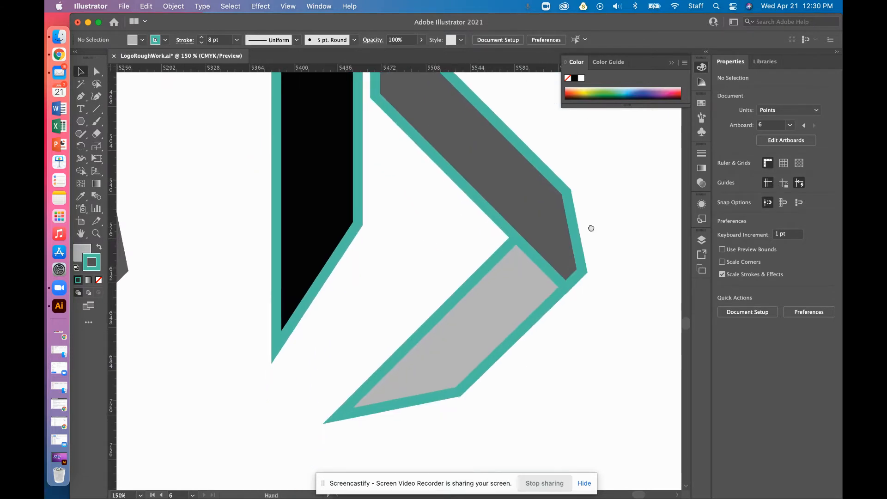
pyautogui.scroll(4, 266, 320)
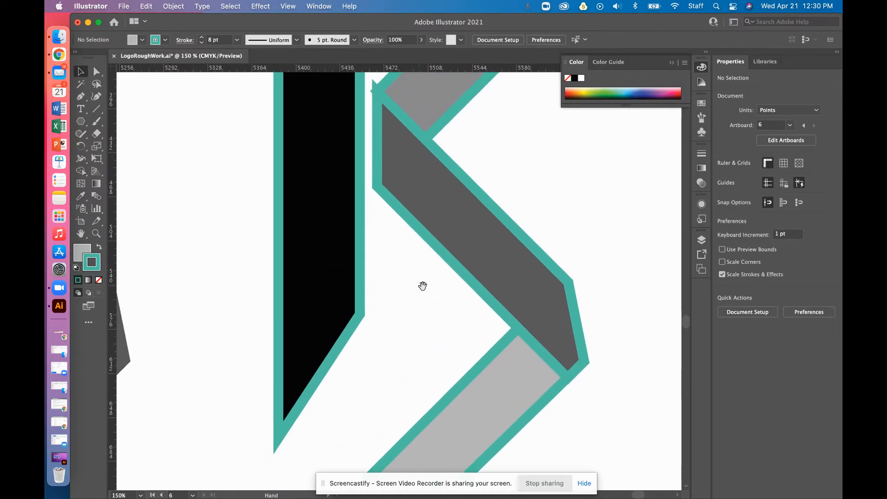
pyautogui.press('super+minus')
pyautogui.press('super+minus')
pyautogui.press('super+minus')
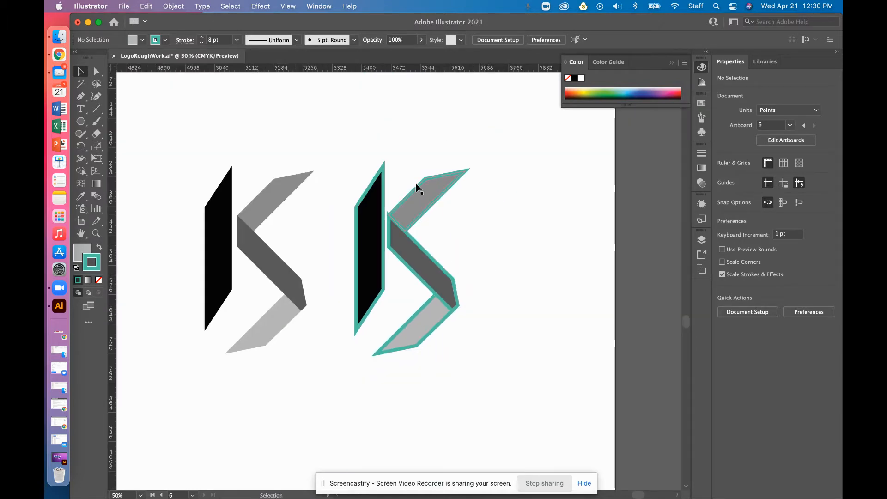
# Replace the stroked logo with a fresh duplicate of the original and unite the duplicate's shapes.
pyautogui.moveTo(348, 167); pyautogui.dragTo(476, 410)
pyautogui.press('Delete')
pyautogui.moveTo(180, 157); pyautogui.dragTo(334, 396)
pyautogui.keyDown('alt'); pyautogui.keyDown('shift'); pyautogui.moveTo(290, 282); pyautogui.dragTo(480, 315); pyautogui.keyUp('shift'); pyautogui.keyUp('alt')
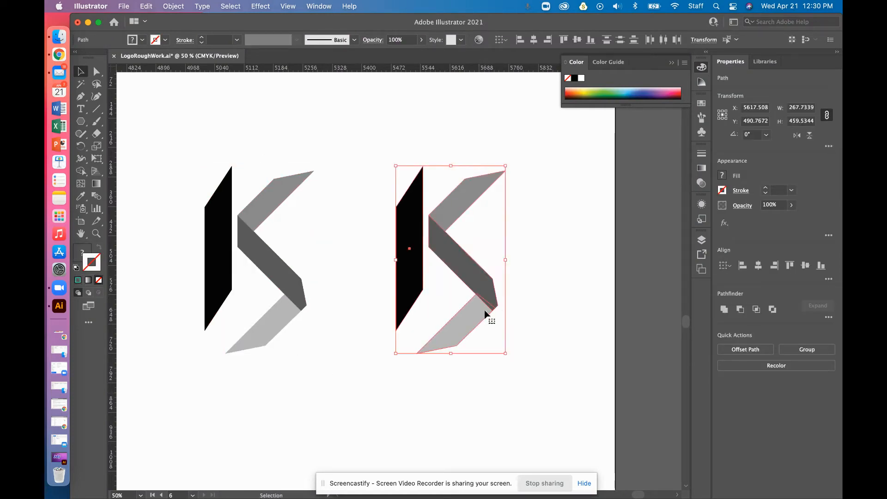
pyautogui.click(725, 310)
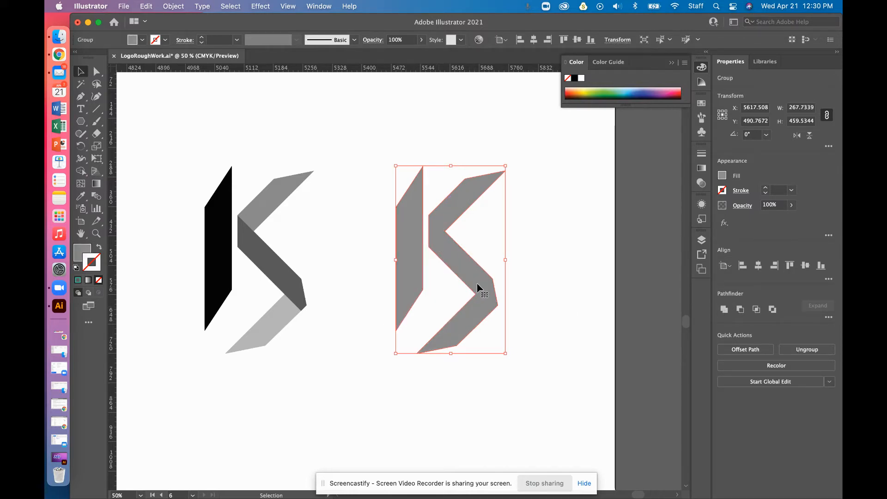
# Start an Offset Path on the united logo and preview offsets of 25 pt and 5 pt, returning to 25 pt.
pyautogui.click(757, 353)
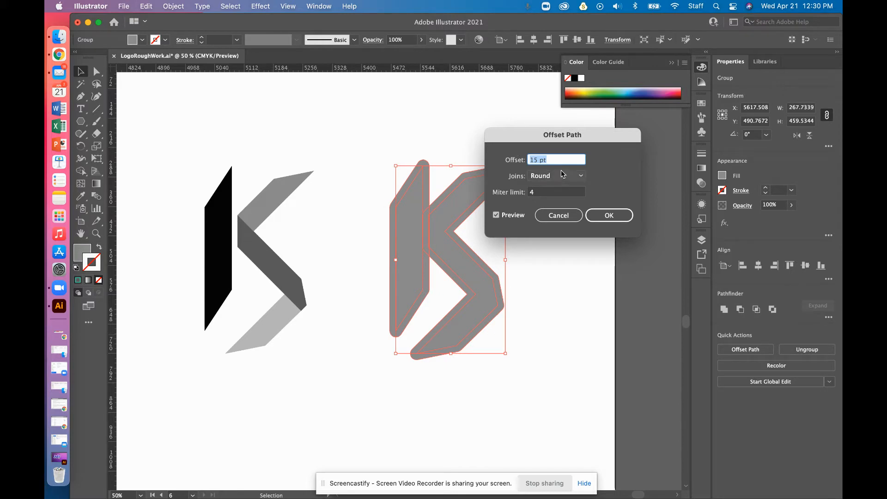
pyautogui.write('25')
pyautogui.click(549, 193)
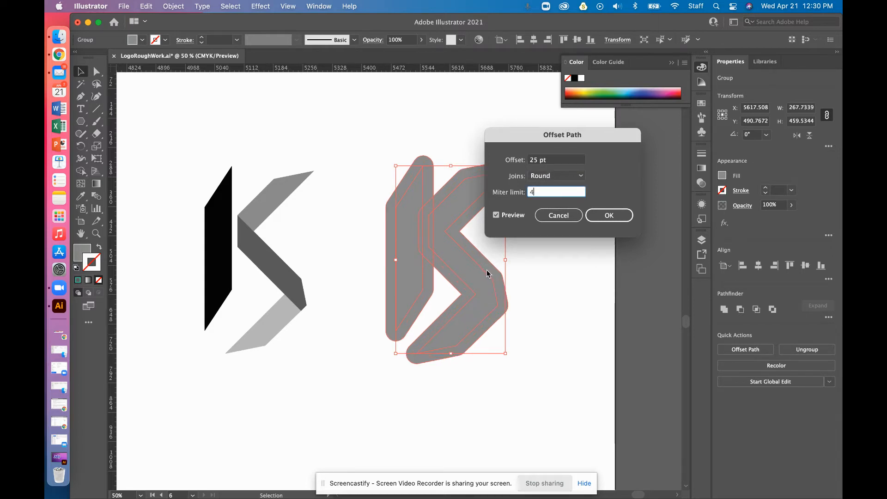
pyautogui.moveTo(558, 160); pyautogui.dragTo(529, 160)
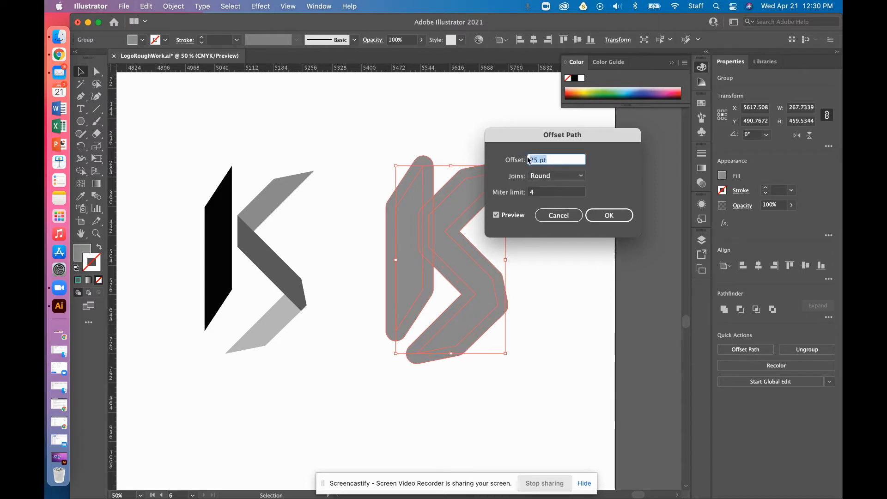
pyautogui.write('5')
pyautogui.click(547, 193)
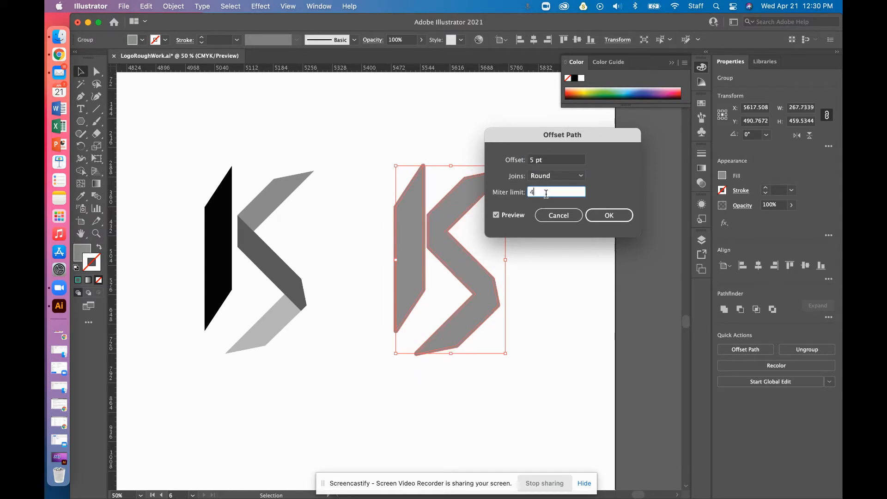
pyautogui.moveTo(552, 160); pyautogui.dragTo(530, 159)
pyautogui.write('25')
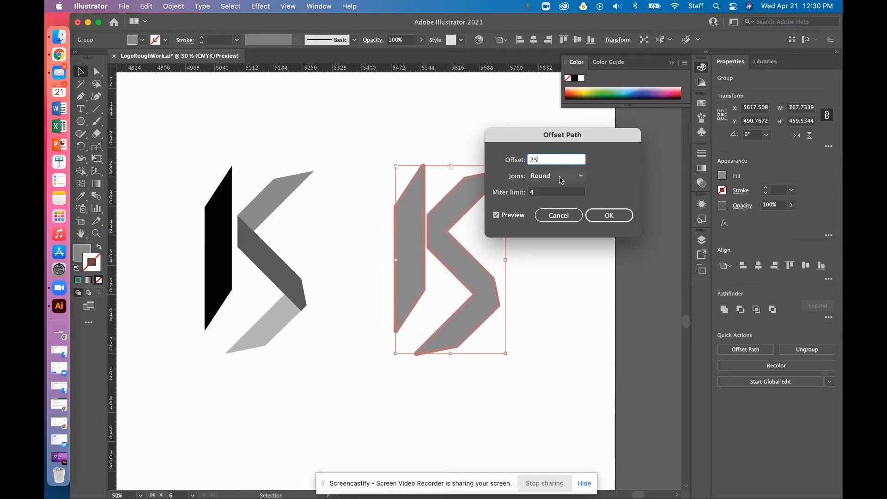
pyautogui.click(560, 192)
# Compare Miter and Bevel joins in the offset preview, settling on Miter joins.
pyautogui.click(544, 178)
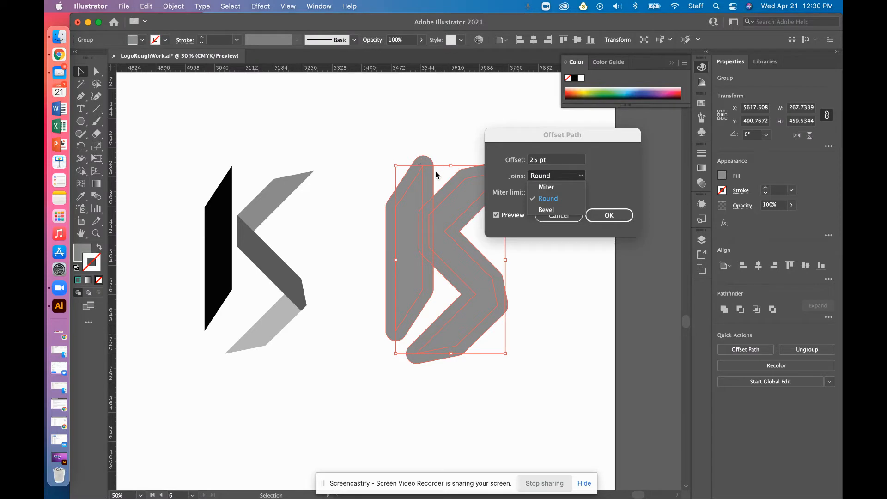
pyautogui.click(546, 187)
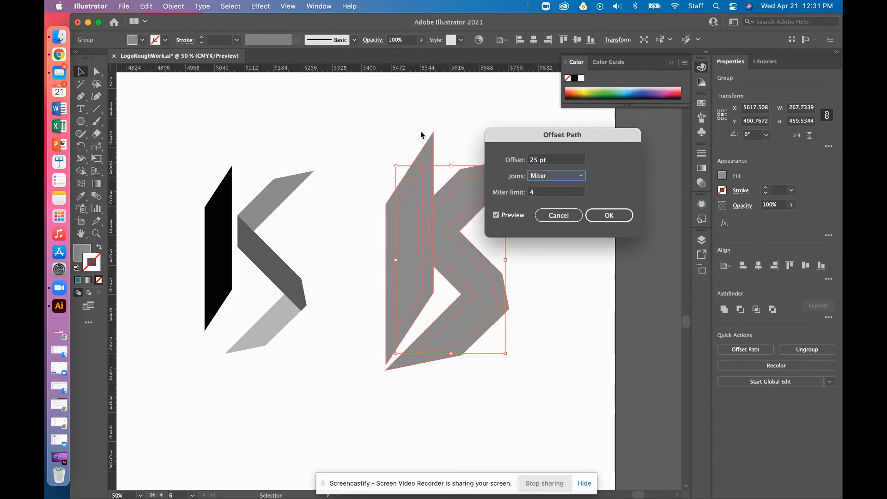
pyautogui.click(563, 177)
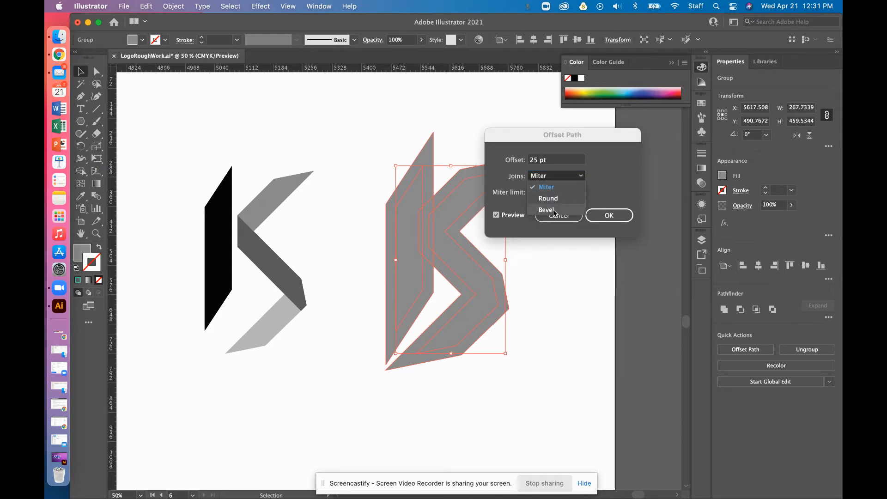
pyautogui.click(554, 211)
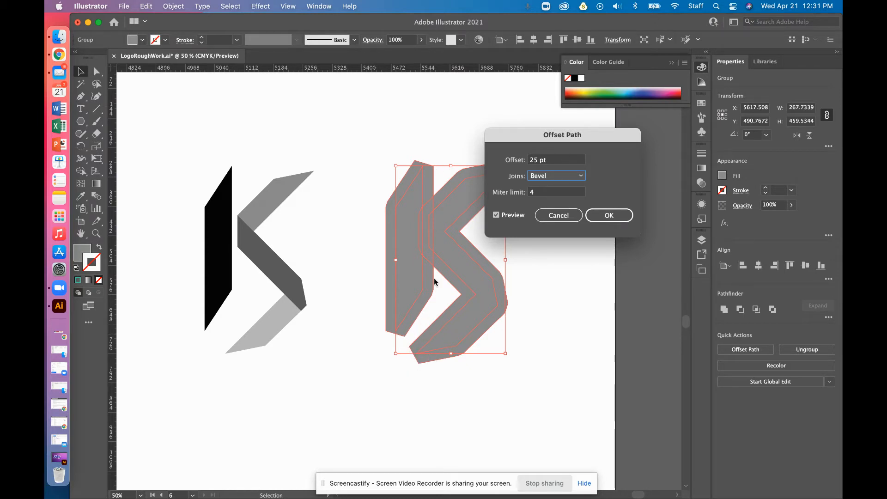
pyautogui.click(564, 175)
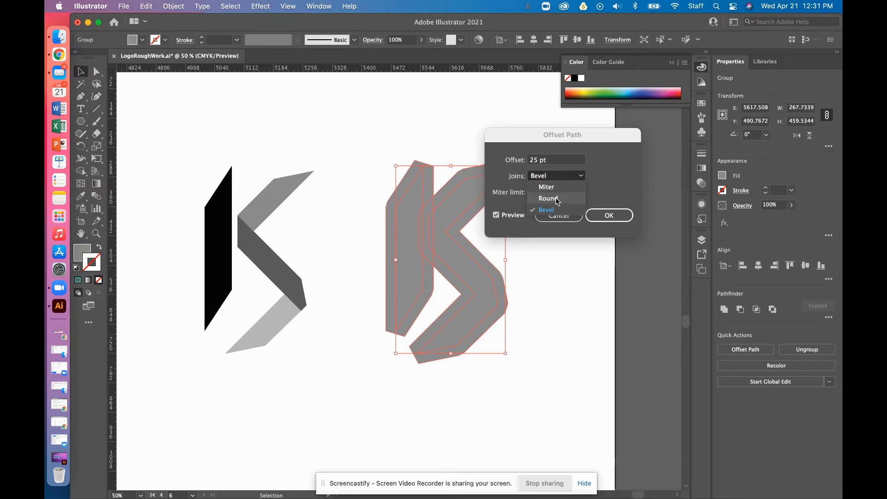
pyautogui.click(557, 187)
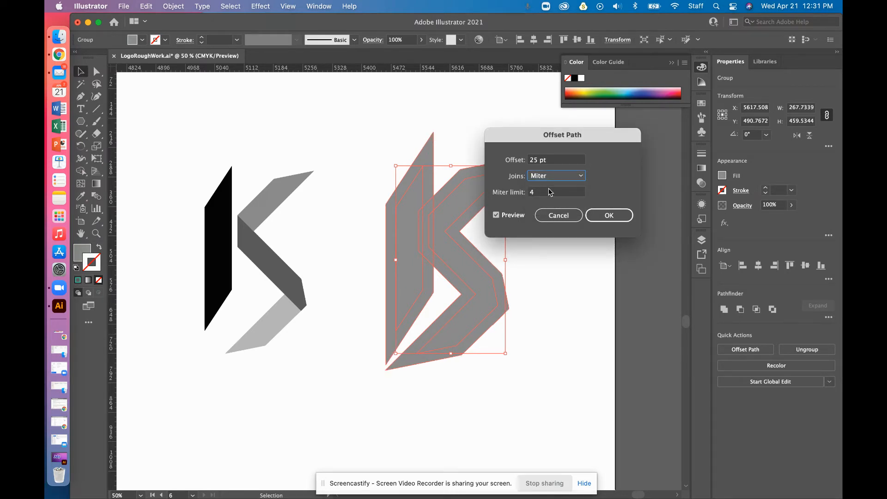
pyautogui.click(555, 161)
pyautogui.click(558, 176)
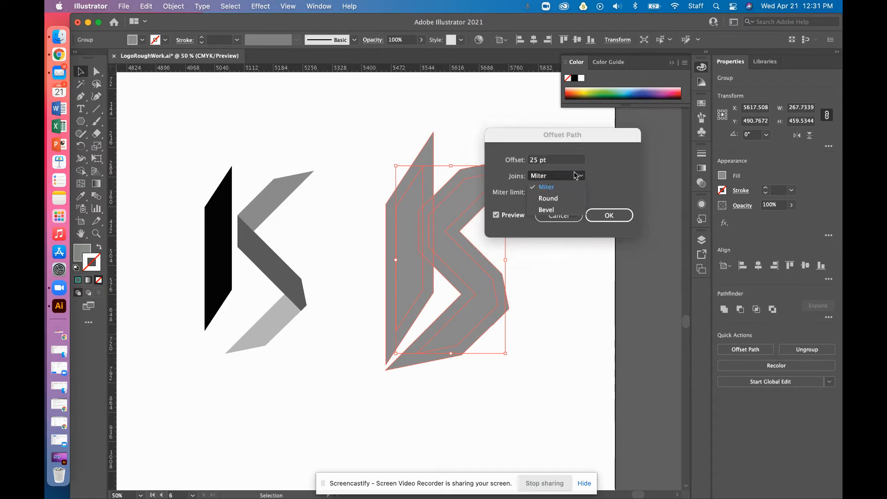
pyautogui.click(556, 187)
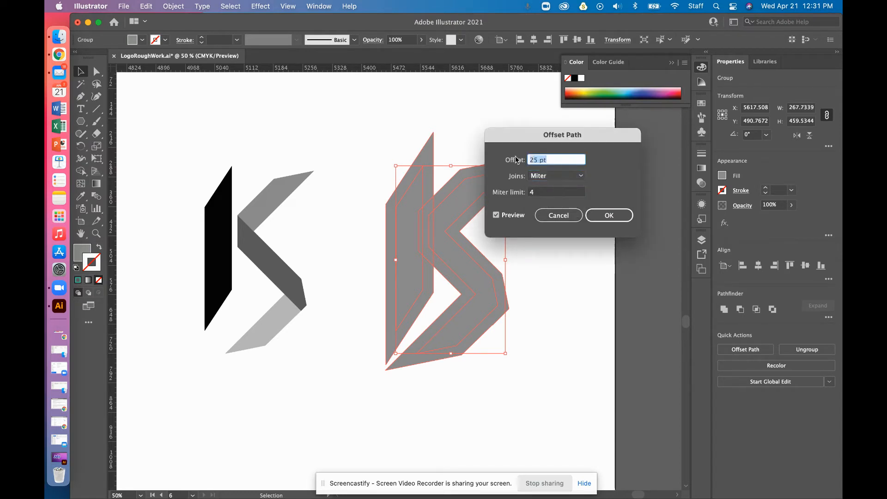
# Set the offset to 20 pt, compare the logo with the preview off and on, and apply the offset.
pyautogui.write('20')
pyautogui.click(555, 193)
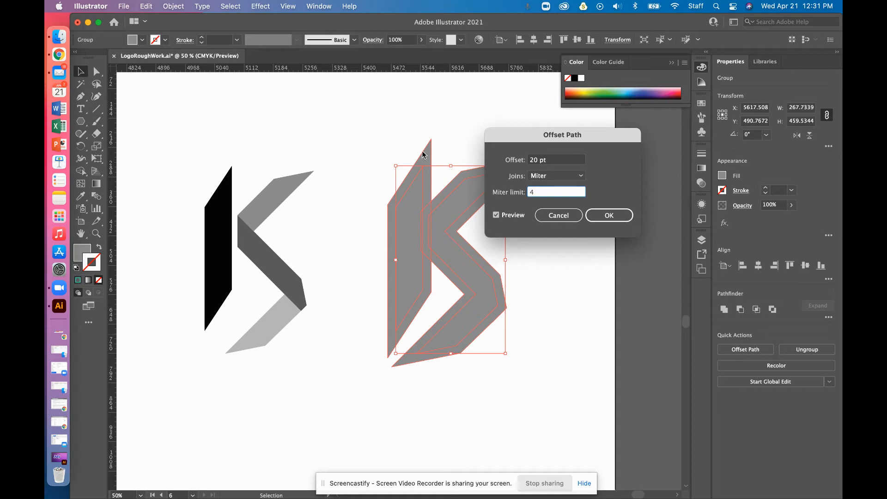
pyautogui.click(497, 215)
pyautogui.click(497, 216)
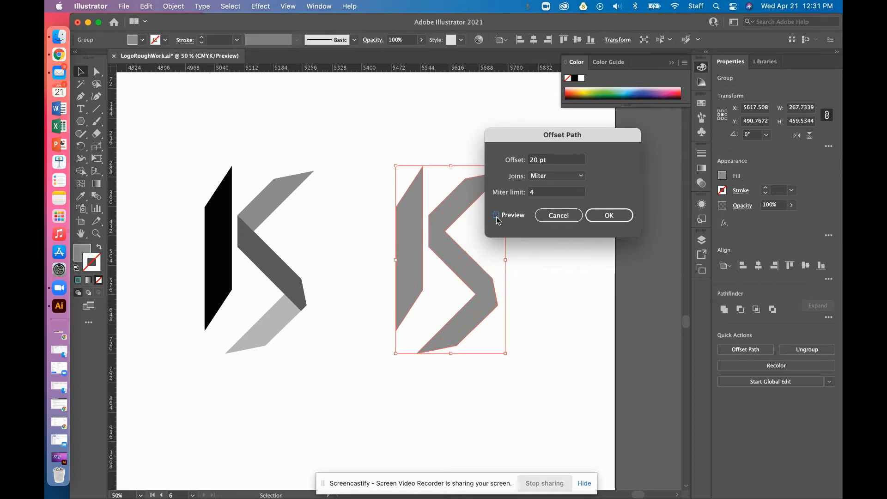
pyautogui.click(496, 215)
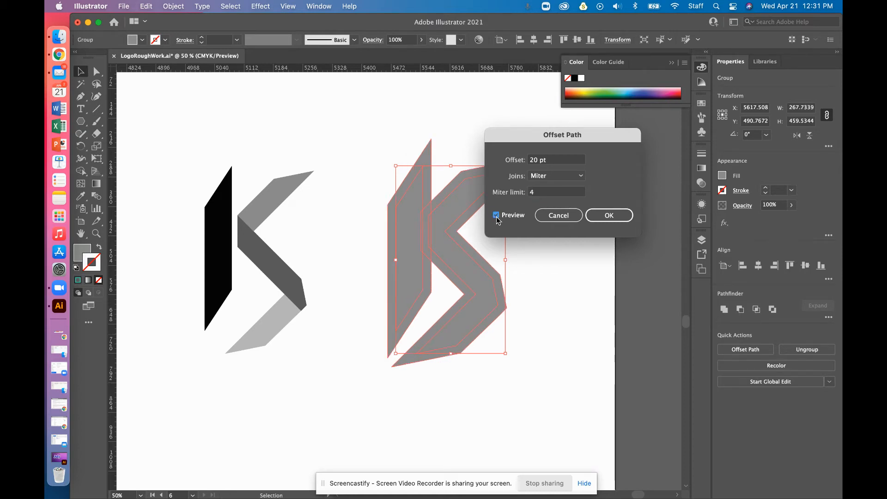
pyautogui.click(617, 214)
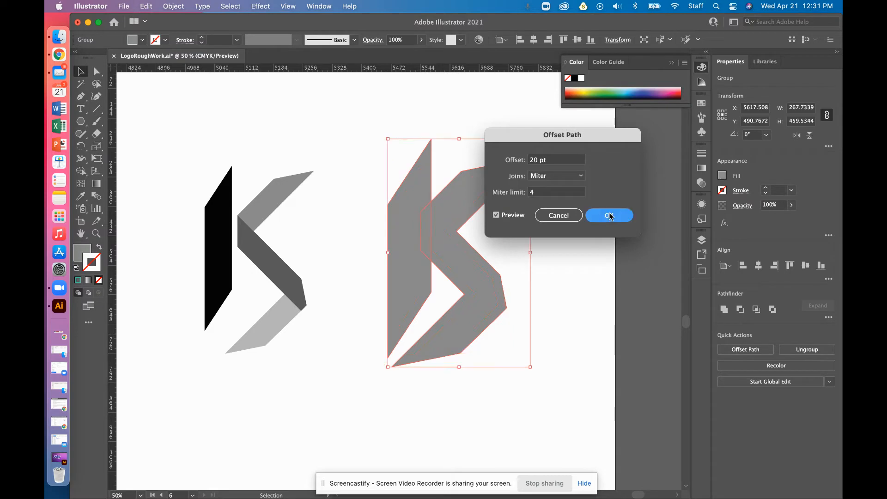
# Give the new offset shapes a teal fill with no stroke.
pyautogui.click(623, 92)
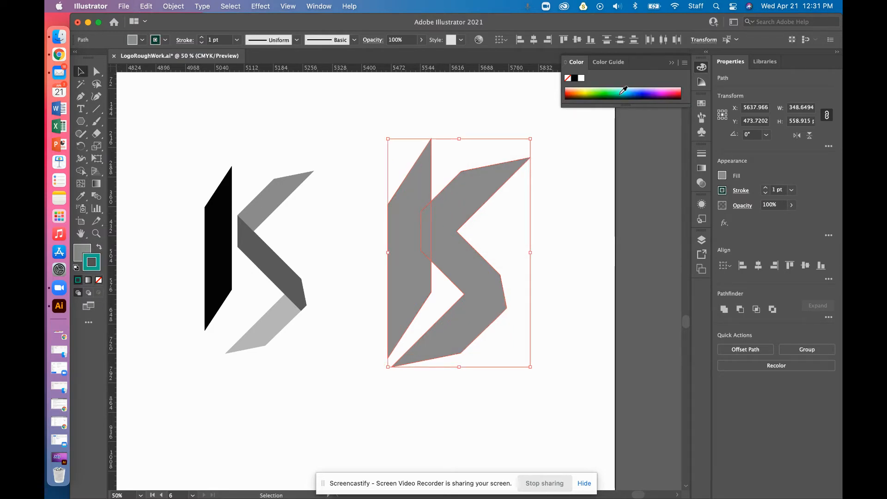
pyautogui.click(99, 250)
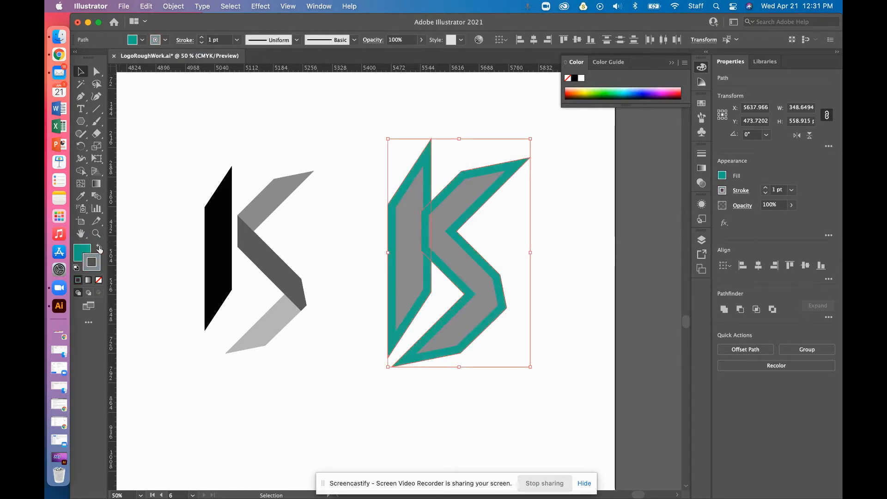
pyautogui.click(99, 280)
pyautogui.click(372, 197)
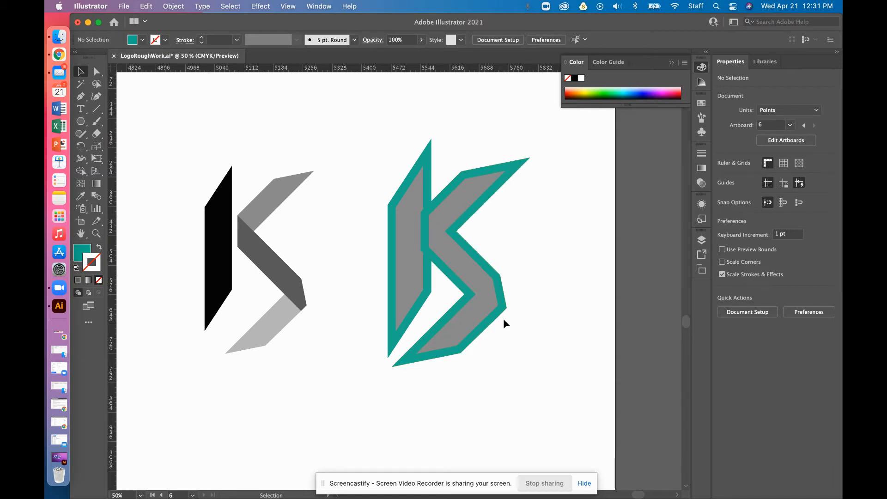
pyautogui.click(249, 243)
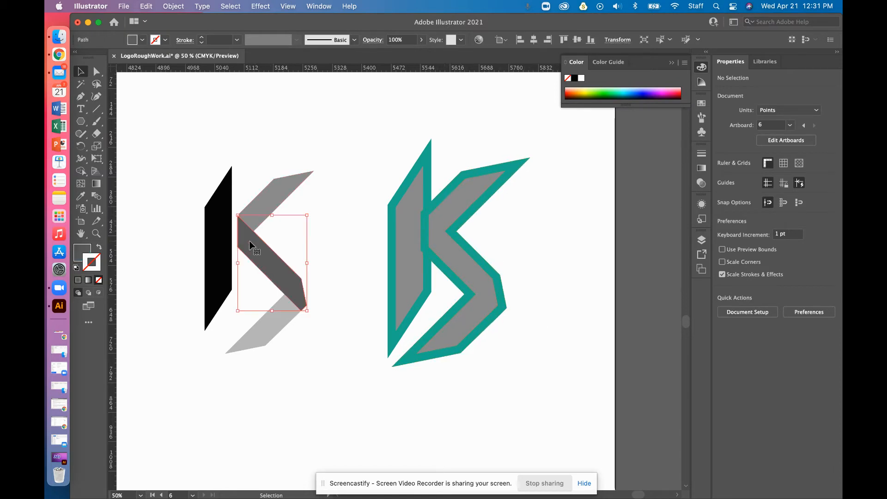
pyautogui.click(288, 319)
pyautogui.click(274, 258)
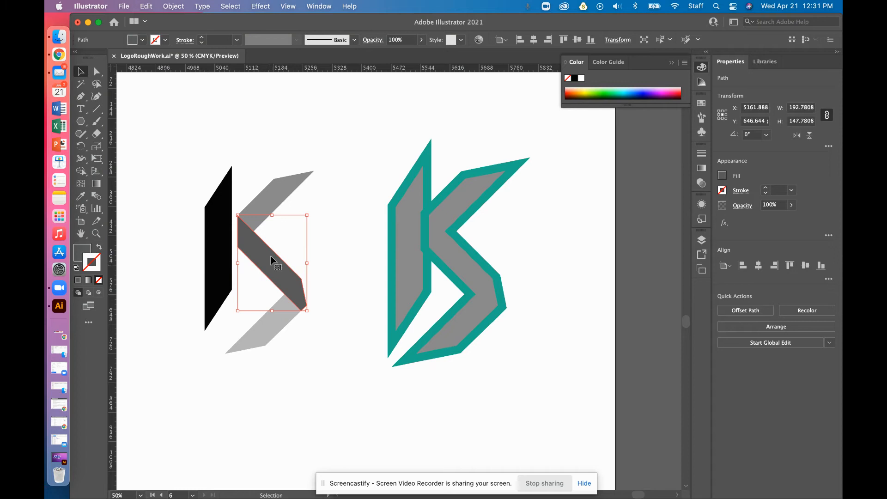
pyautogui.click(260, 199)
pyautogui.click(423, 112)
# Ungroup the offset logo and move the teal S-shaped outline away from its gray letter, about 205 pt right and 377 pt down.
pyautogui.click(429, 166)
pyautogui.moveTo(429, 165)
pyautogui.mouseDown()
pyautogui.moveTo(292, 166)
pyautogui.moveTo(435, 161)
pyautogui.mouseUp()
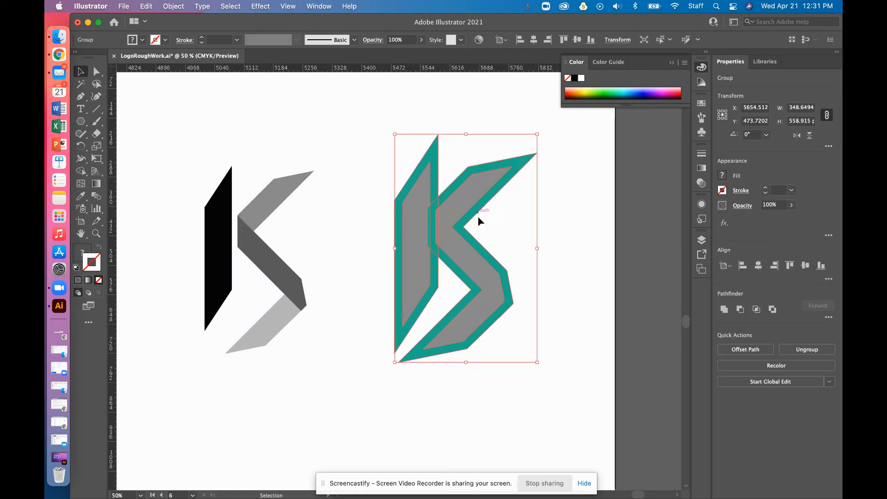
pyautogui.rightClick(449, 253)
pyautogui.click(592, 313)
pyautogui.click(592, 312)
pyautogui.moveTo(486, 253); pyautogui.dragTo(572, 406)
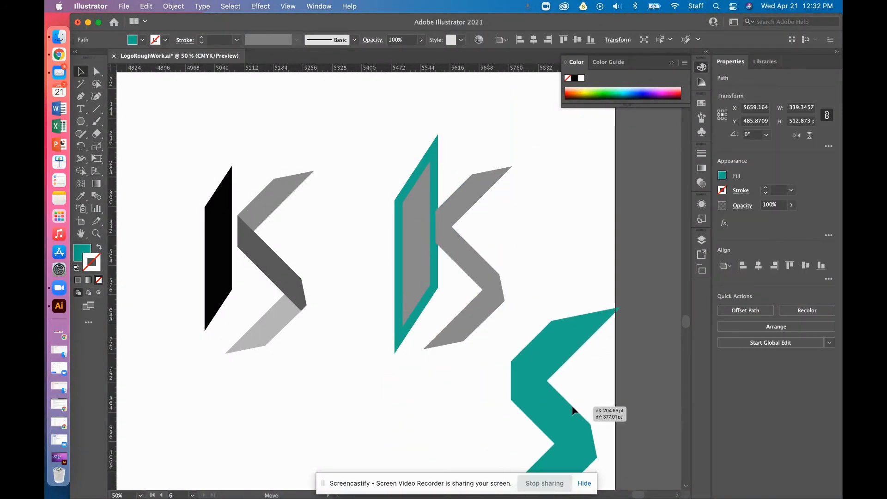
# Undo the S-shaped outline's move, and place both teal outline shapes over the black-and-gray shaded logo, sent behind its letter pieces.
pyautogui.press('super+z')
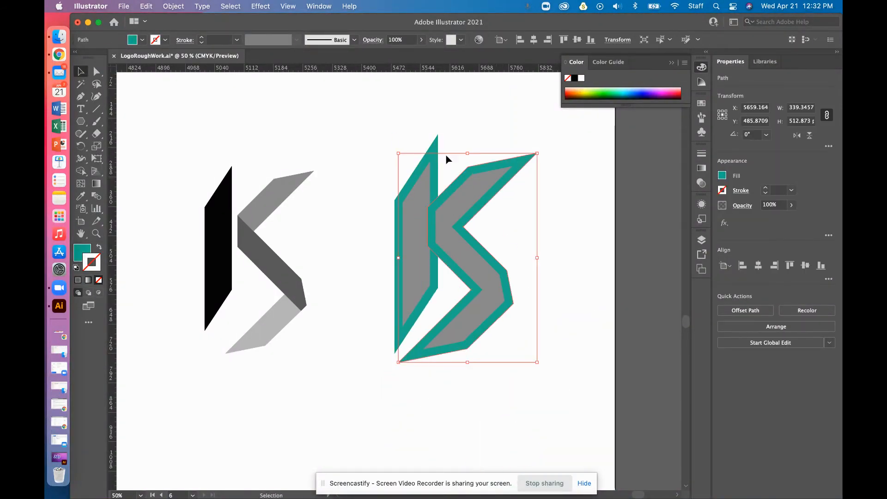
pyautogui.keyDown('shift'); pyautogui.click(434, 144); pyautogui.keyUp('shift')
pyautogui.moveTo(437, 153); pyautogui.dragTo(231, 156)
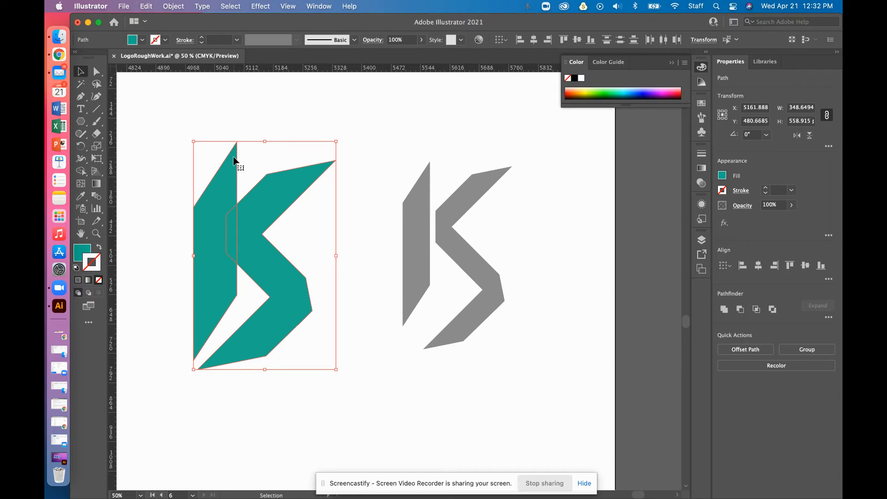
pyautogui.press('super+shift+bracketleft')
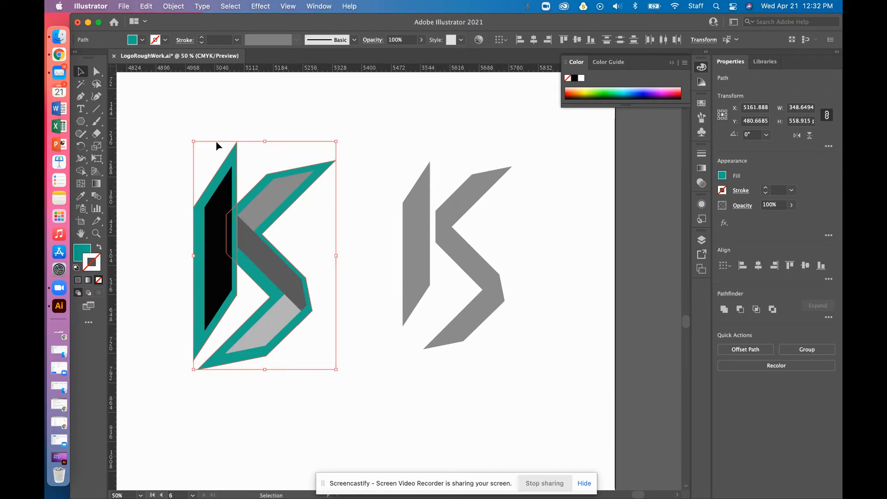
# Nudge the two teal outlines about 7 pt right and 6 pt up to center them around the shaded logo.
pyautogui.press('Right')
pyautogui.press('Right')
pyautogui.press('Up')
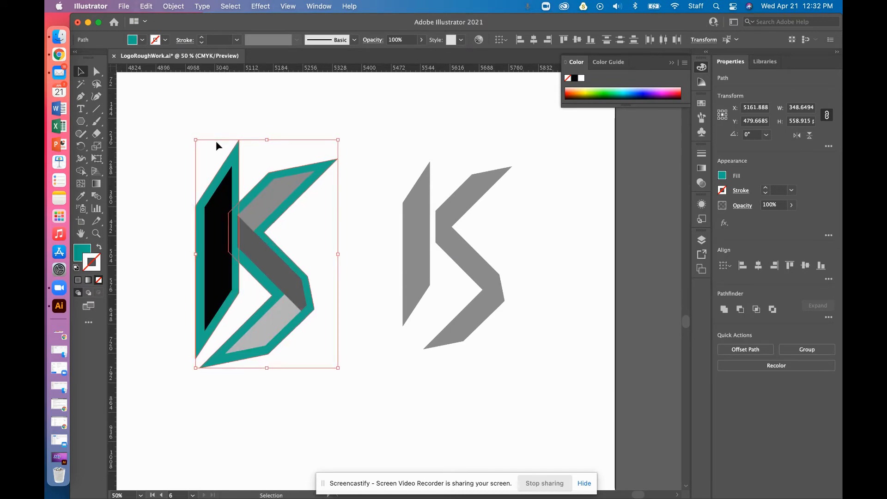
pyautogui.press('Right')
pyautogui.press('Right')
pyautogui.press('Right')
pyautogui.press('Right')
pyautogui.press('Right')
pyautogui.press('Right')
pyautogui.press('Right')
pyautogui.press('Right')
pyautogui.press('Up')
pyautogui.press('Up')
pyautogui.press('Up')
pyautogui.press('Up')
pyautogui.press('Up')
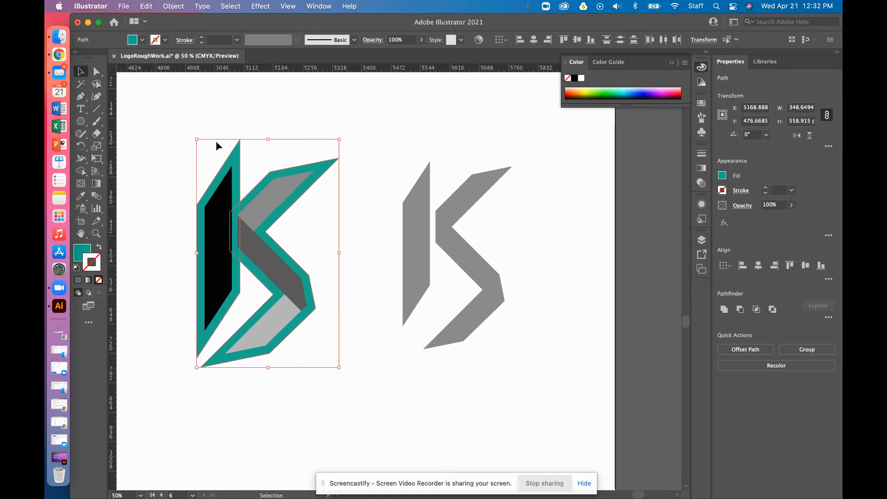
pyautogui.press('Left')
pyautogui.click(374, 345)
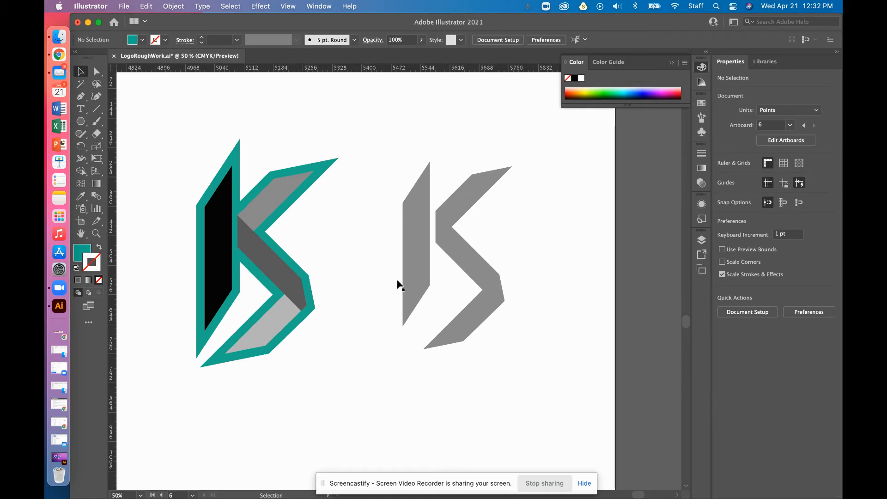
pyautogui.moveTo(392, 159); pyautogui.dragTo(520, 340)
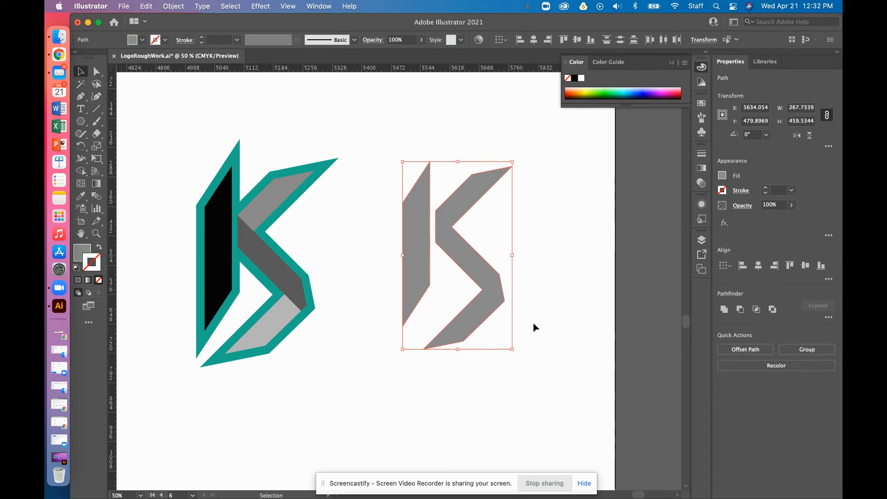
pyautogui.click(572, 358)
# Recolor both teal outline shapes around the shaded logo with a medium gray fill, #8E8E8E.
pyautogui.click(239, 164)
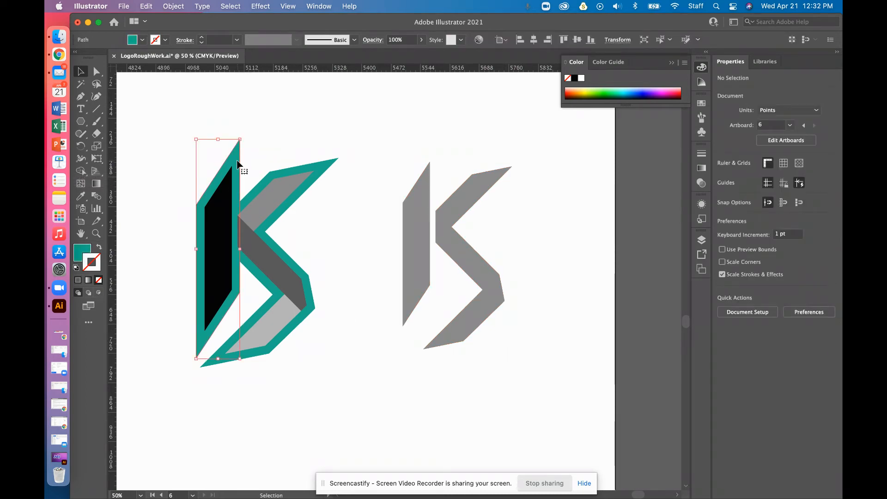
pyautogui.keyDown('shift'); pyautogui.click(322, 168); pyautogui.keyUp('shift')
pyautogui.hscroll(-1, 322, 168)
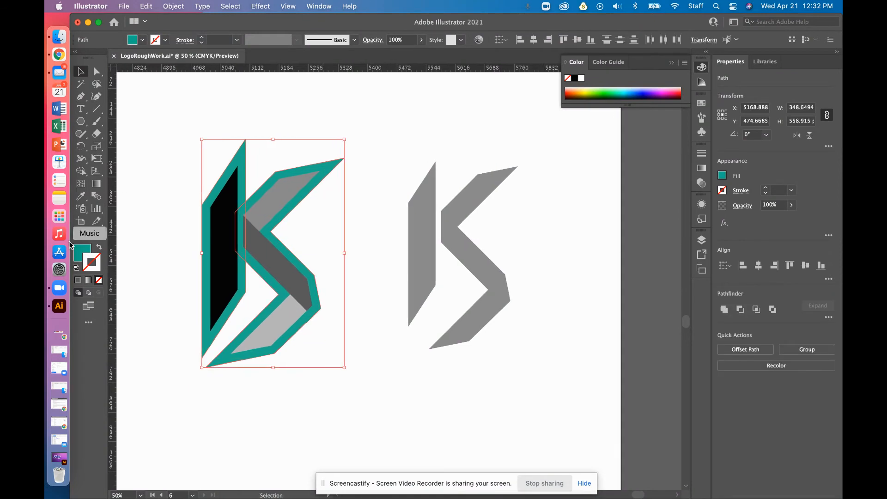
pyautogui.click(81, 254)
pyautogui.doubleClick(81, 255)
pyautogui.write('B2B2B2')
pyautogui.moveTo(316, 231)
pyautogui.mouseDown()
pyautogui.moveTo(316, 290)
pyautogui.moveTo(317, 250)
pyautogui.mouseUp()
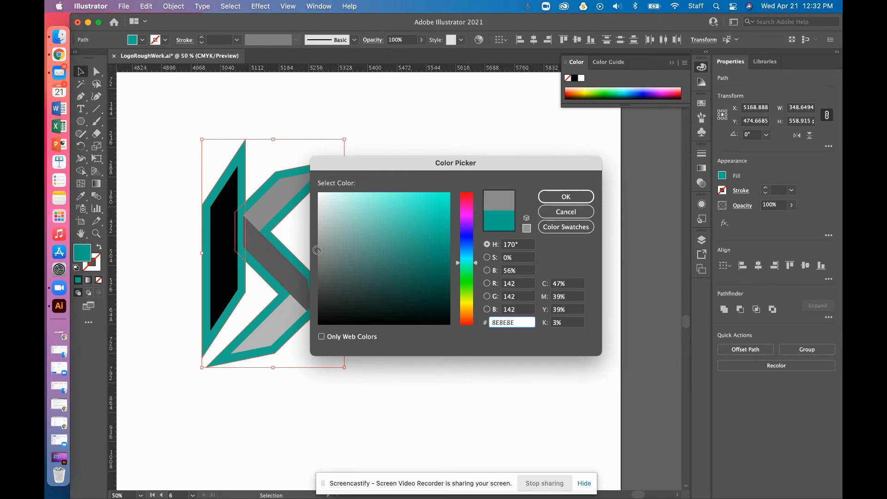
pyautogui.click(563, 203)
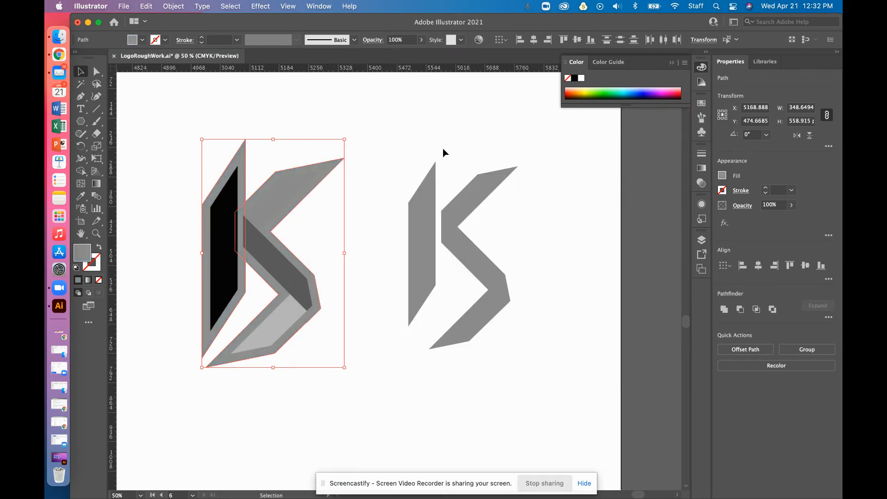
pyautogui.click(443, 148)
# Give the upper diagonal piece of the shaded logo a light gray fill so it stands out from the outline.
pyautogui.click(282, 201)
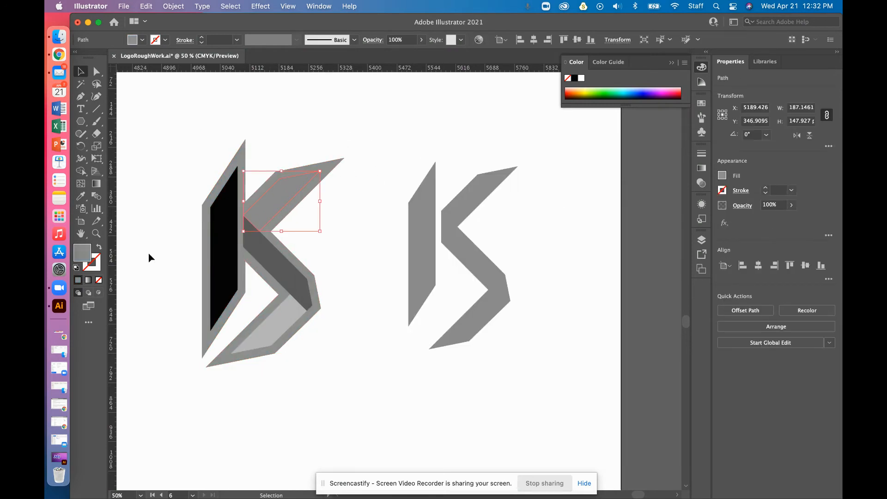
pyautogui.doubleClick(81, 254)
pyautogui.moveTo(370, 231); pyautogui.dragTo(311, 213)
pyautogui.click(566, 196)
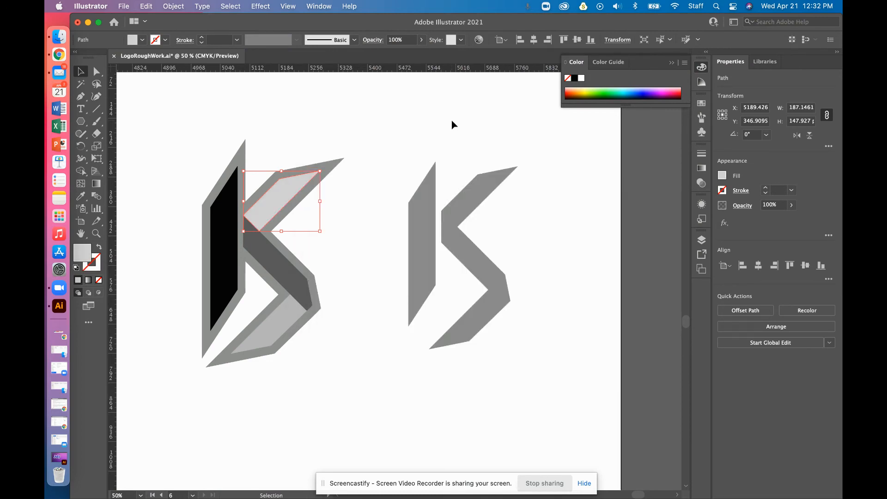
pyautogui.click(473, 130)
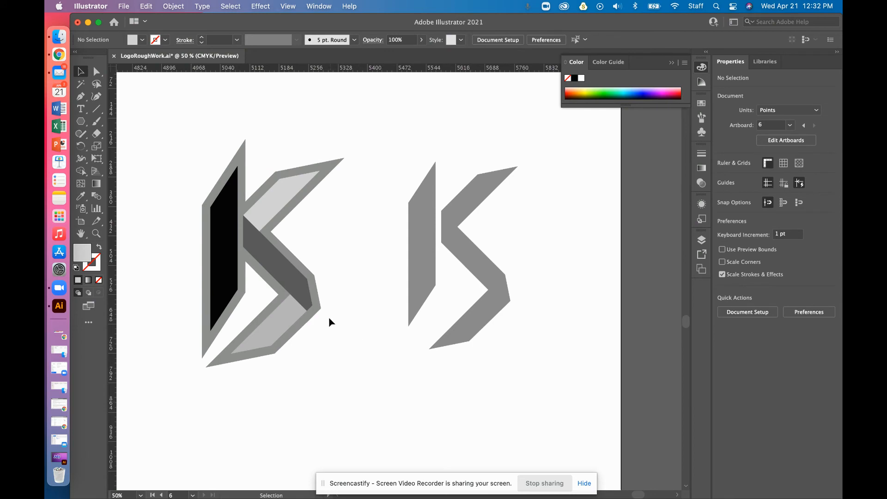
# Round all corners of the S-shaped gray outline to a radius of about 20.3 pt using its live corners.
pyautogui.scroll(2, 340, 324)
pyautogui.hscroll(-5, 345, 327)
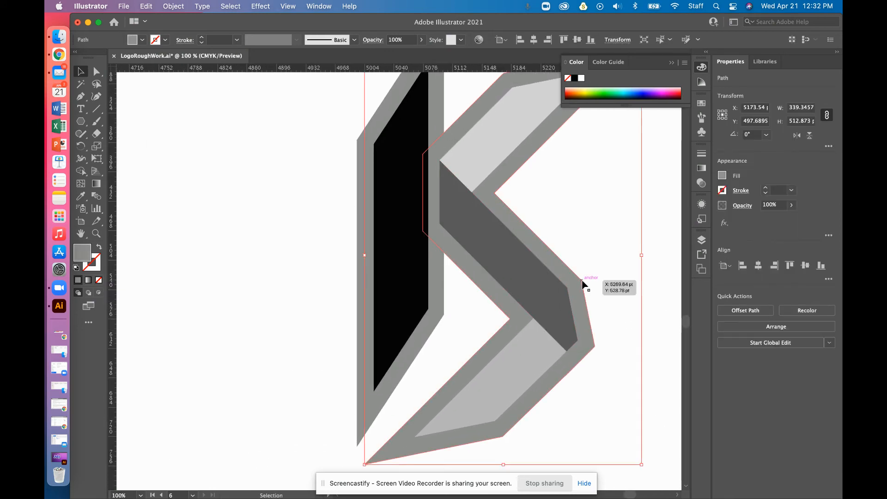
pyautogui.click(97, 72)
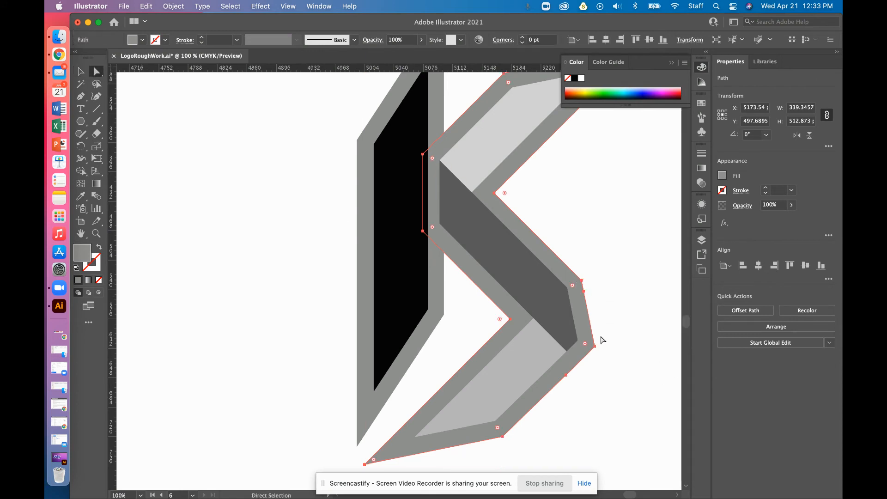
pyautogui.moveTo(585, 345)
pyautogui.mouseDown()
pyautogui.moveTo(572, 342)
pyautogui.moveTo(591, 343)
pyautogui.moveTo(584, 337)
pyautogui.mouseUp()
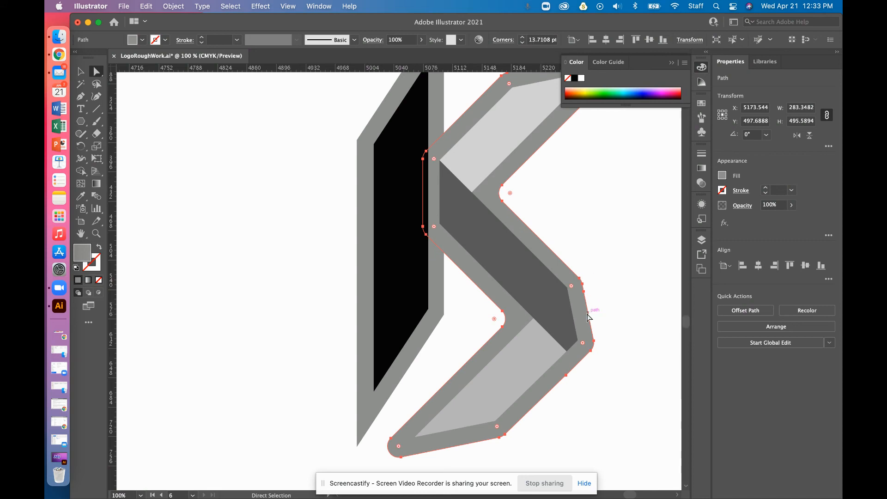
pyautogui.moveTo(582, 342); pyautogui.dragTo(578, 341)
# Set the corner radius of the S-shaped outline to 20 pt.
pyautogui.click(555, 41)
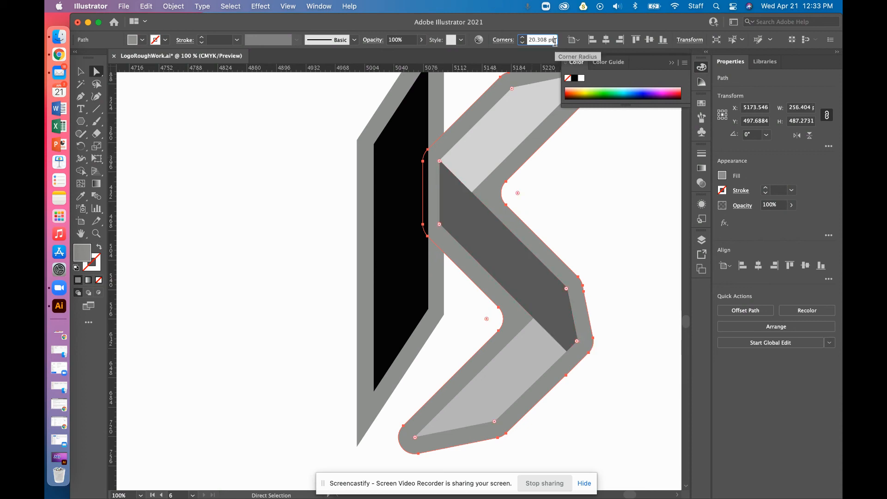
pyautogui.press('BackSpace')
pyautogui.press('BackSpace')
pyautogui.press('BackSpace')
pyautogui.press('BackSpace')
pyautogui.press('BackSpace')
pyautogui.press('Return')
# Set the corner radius of the outline around the black vertical bar to 20 pt.
pyautogui.click(364, 289)
pyautogui.click(535, 39)
pyautogui.write('20')
pyautogui.press('Return')
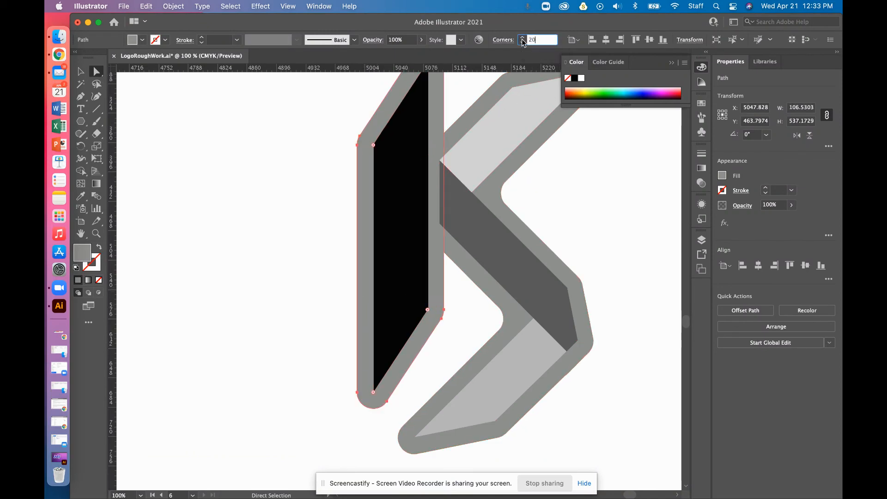
pyautogui.click(284, 287)
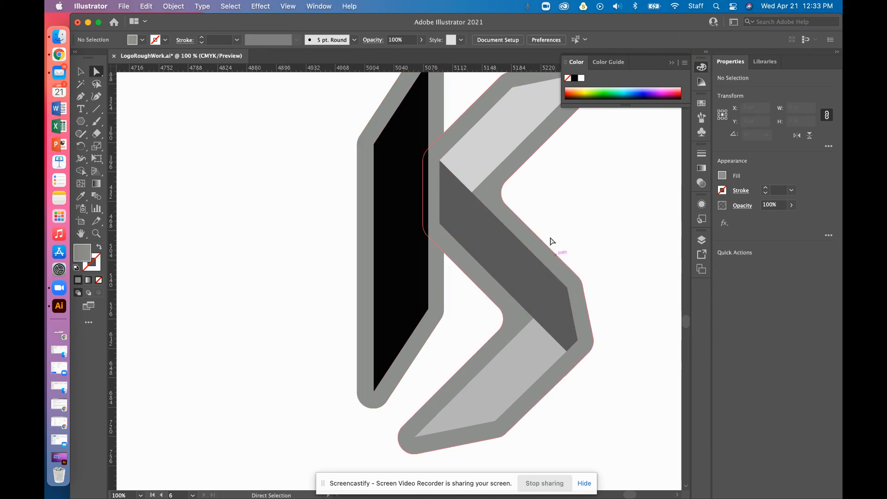
# Examine the outlined logo beside the other two versions, checking its inner pieces and rounded outline shapes individually.
pyautogui.press('super+minus')
pyautogui.press('super+minus')
pyautogui.press('super+minus')
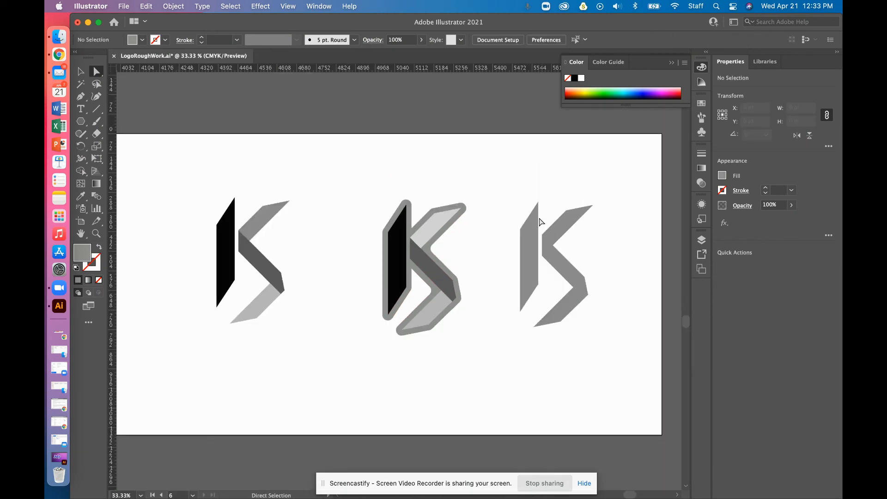
pyautogui.click(404, 236)
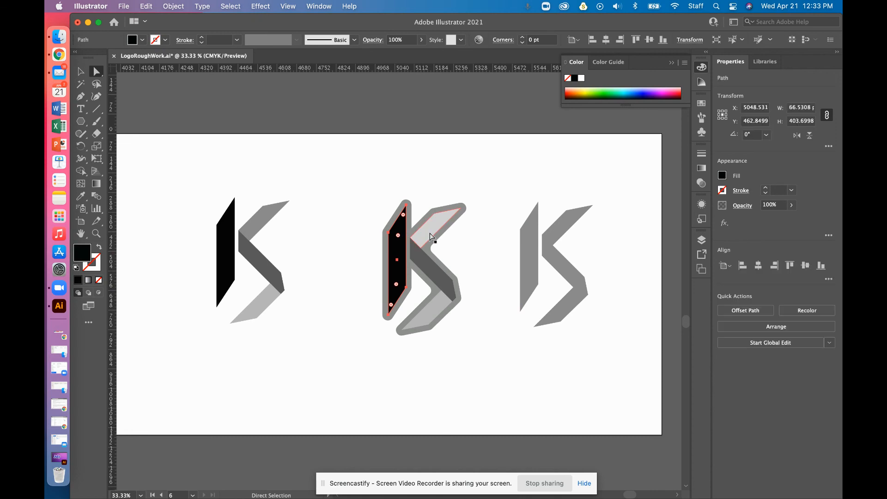
pyautogui.keyDown('shift'); pyautogui.click(439, 311); pyautogui.keyUp('shift')
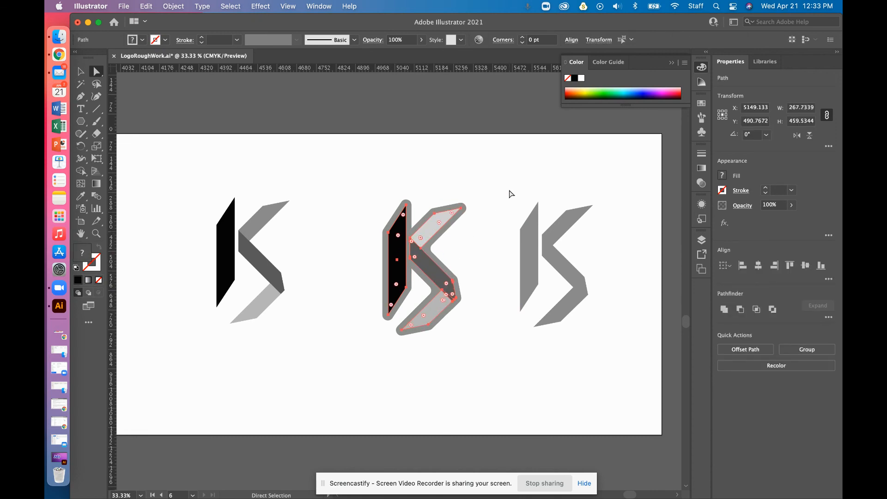
pyautogui.click(378, 193)
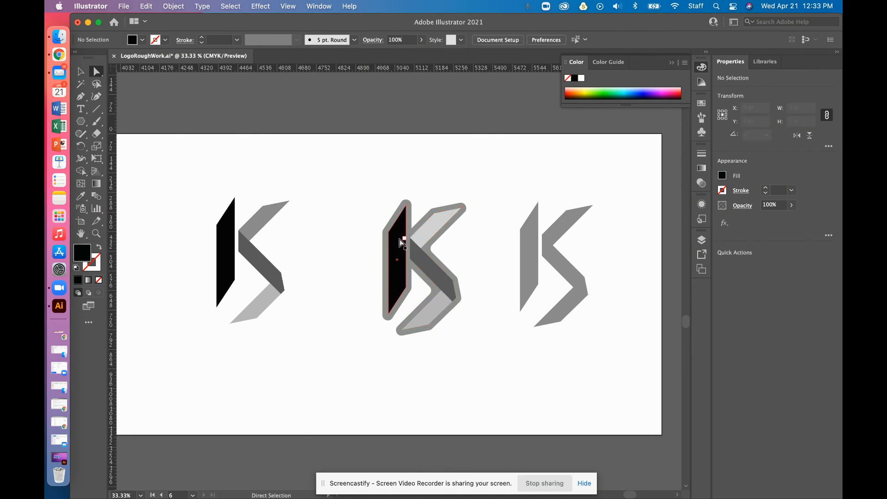
pyautogui.click(397, 211)
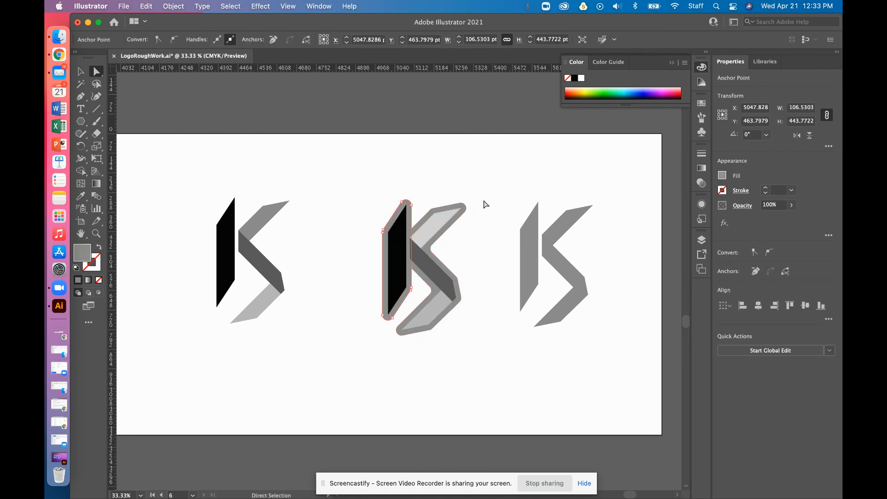
pyautogui.click(474, 362)
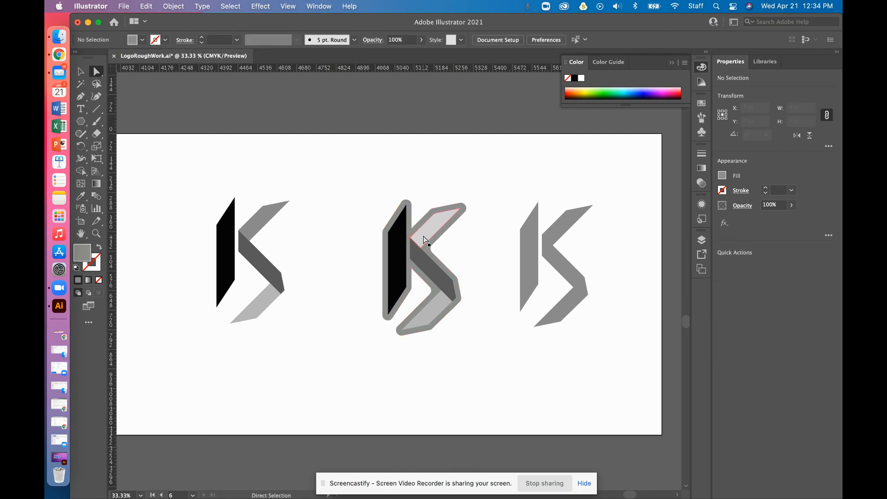
pyautogui.click(423, 261)
pyautogui.click(430, 309)
pyautogui.click(398, 267)
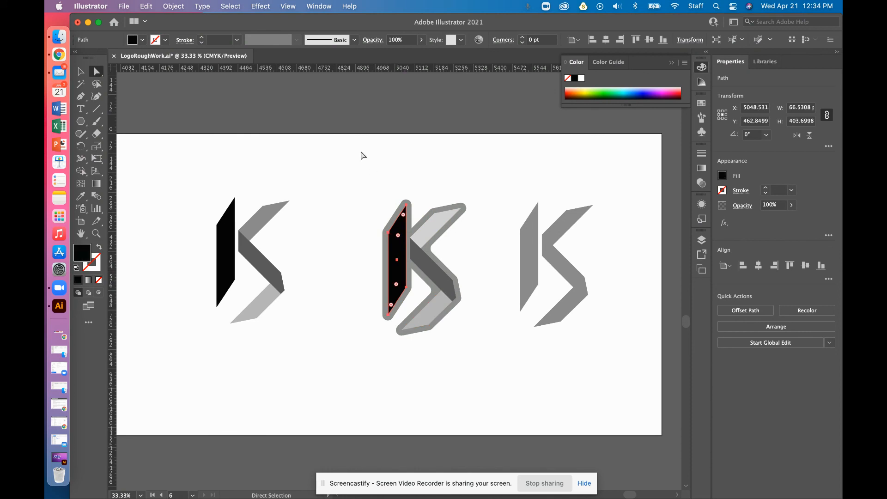
# Switch to the Chrome window with the Google results for graphic design games.
pyautogui.hotkey('ctrl', 'Up')
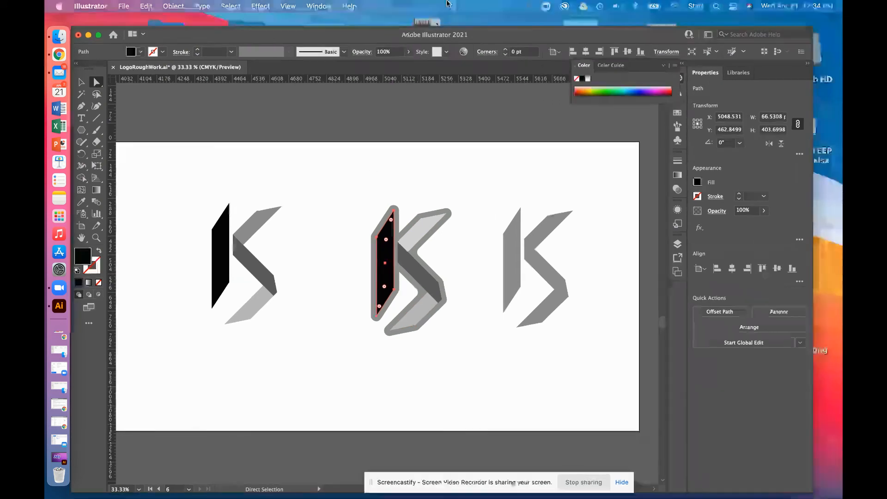
pyautogui.click(374, 43)
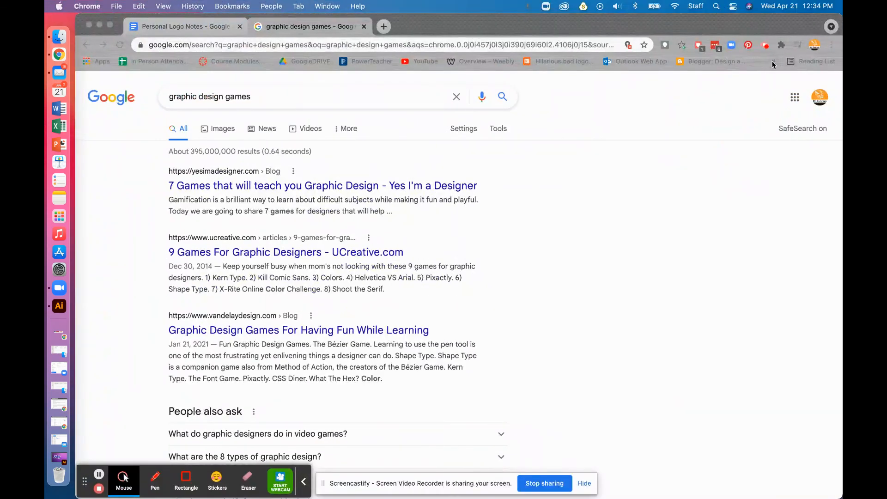